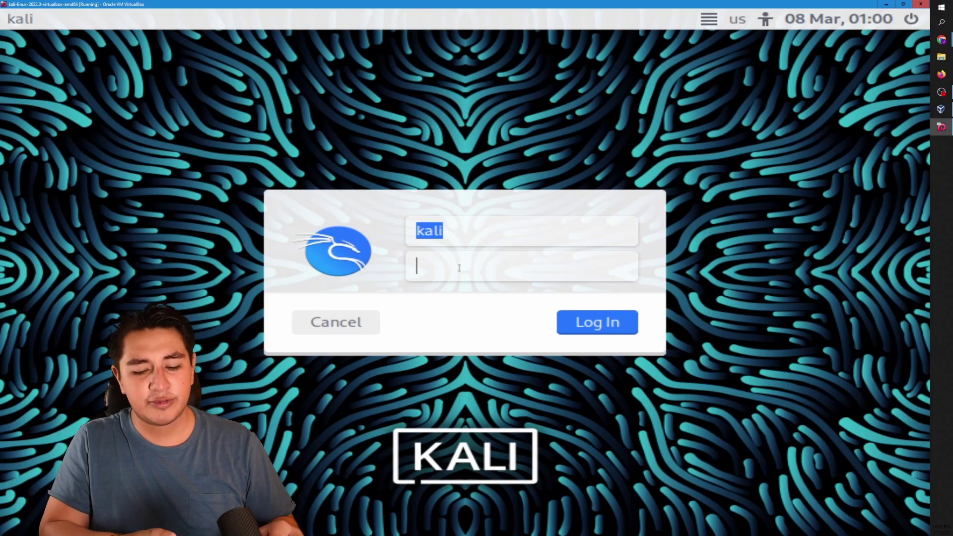
# Log into the Kali VM with the account password, then open the Gymnasium's Open Source Intelligence challenge list
pyautogui.write('kali')
pyautogui.press('Return')
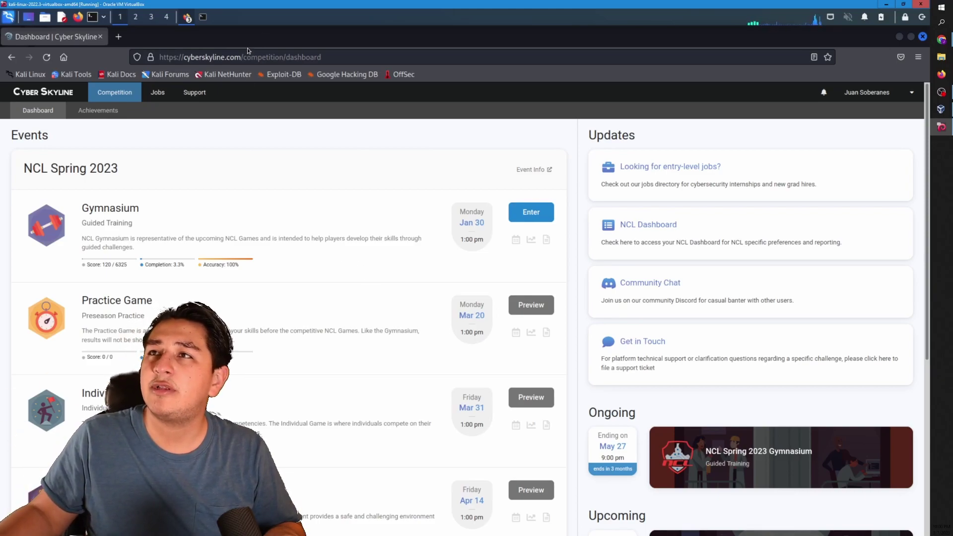
pyautogui.click(537, 219)
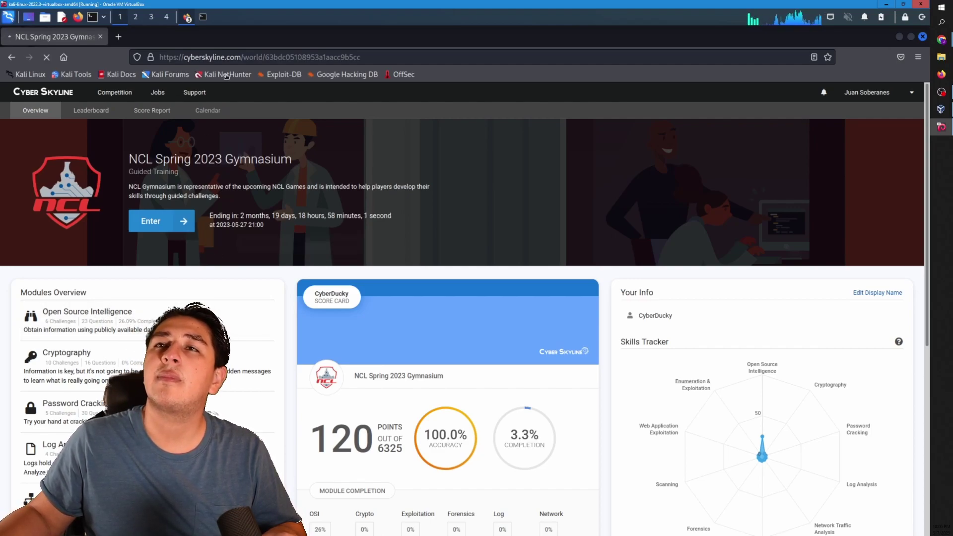
pyautogui.click(84, 310)
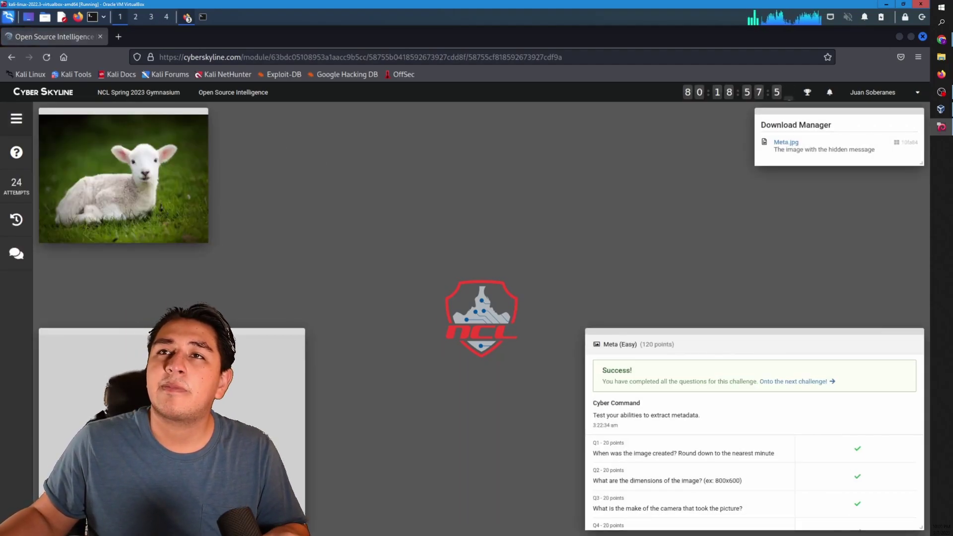
pyautogui.click(17, 119)
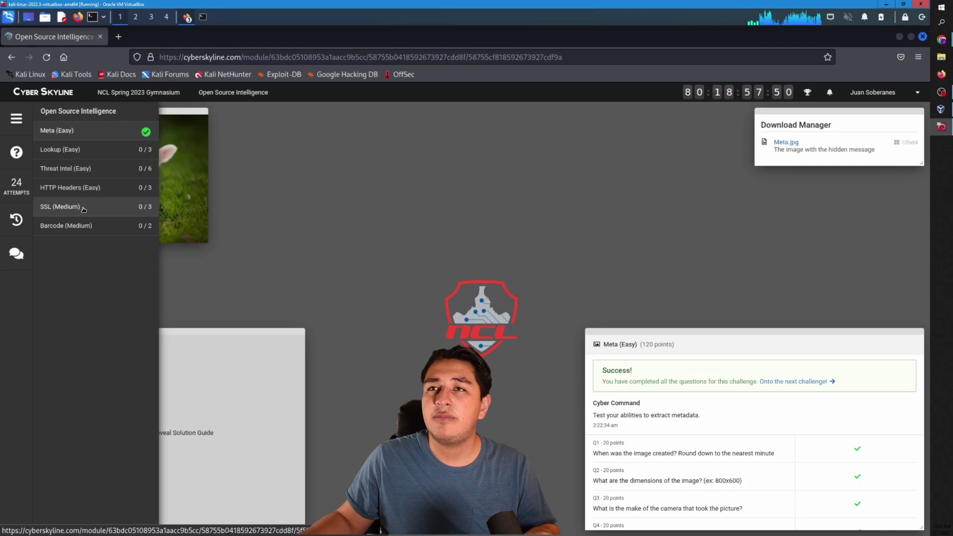
# Open the SSL (Medium) challenge and drag its question panel to the upper centre
pyautogui.click(58, 214)
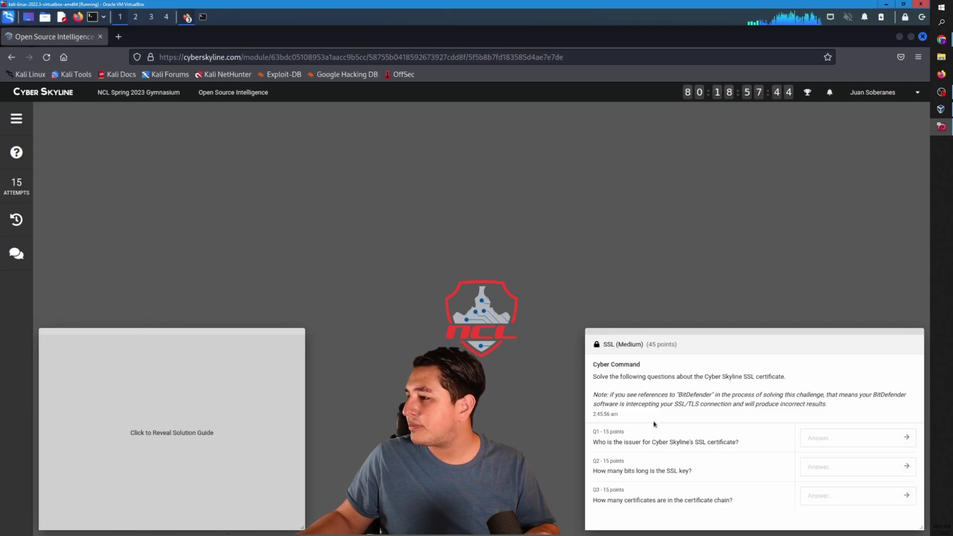
pyautogui.moveTo(694, 336); pyautogui.dragTo(469, 142)
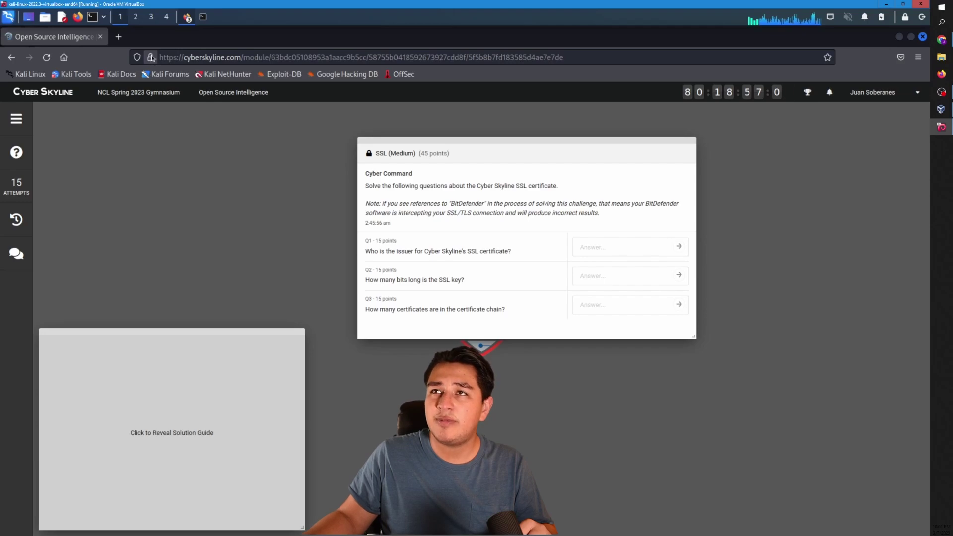
pyautogui.moveTo(152, 59)
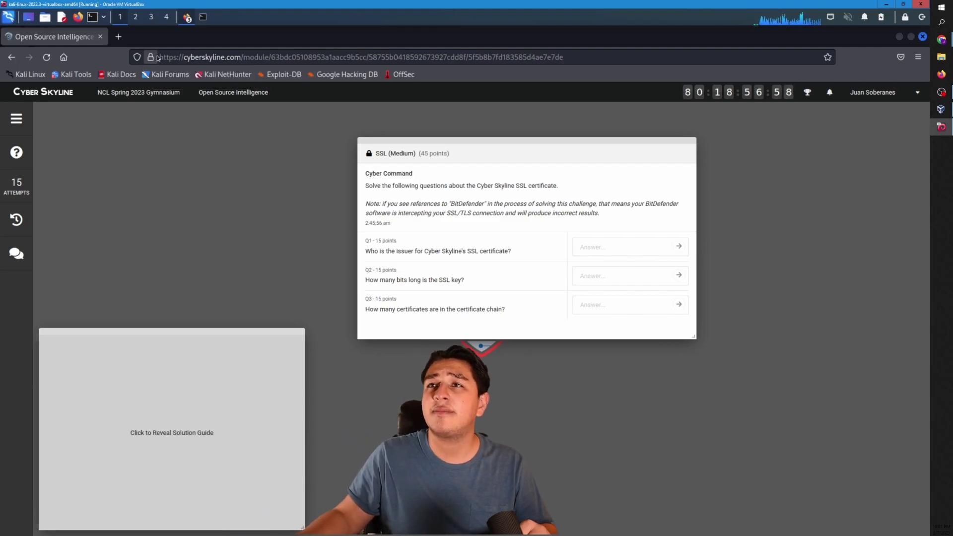
# Open cyberskyline.com's certificate in a new tab through the padlock's security details and Page Info
pyautogui.click(151, 58)
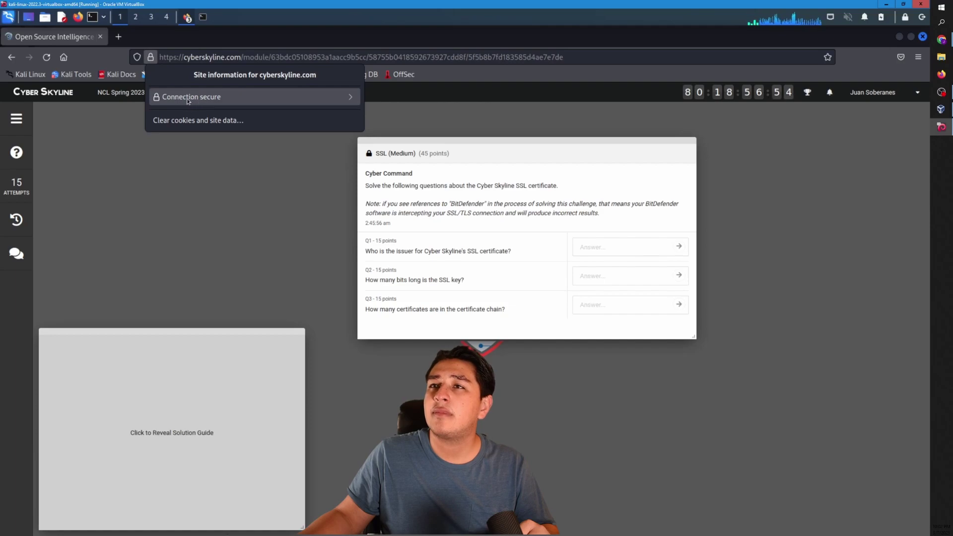
pyautogui.click(233, 98)
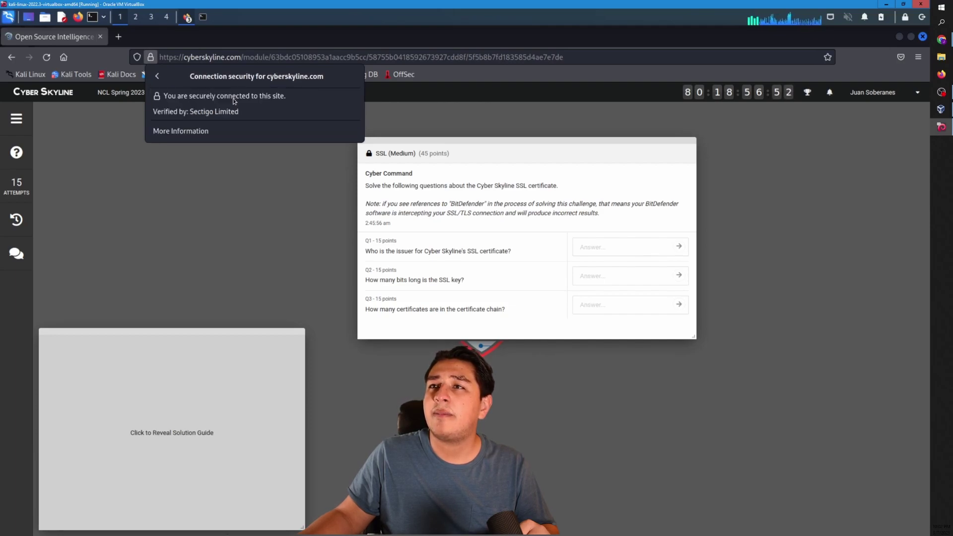
pyautogui.click(186, 133)
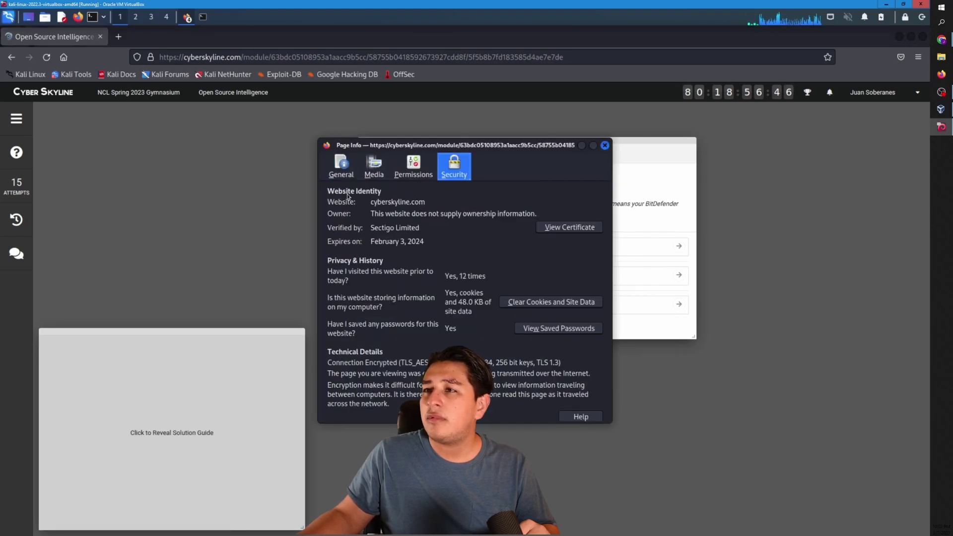
pyautogui.click(568, 228)
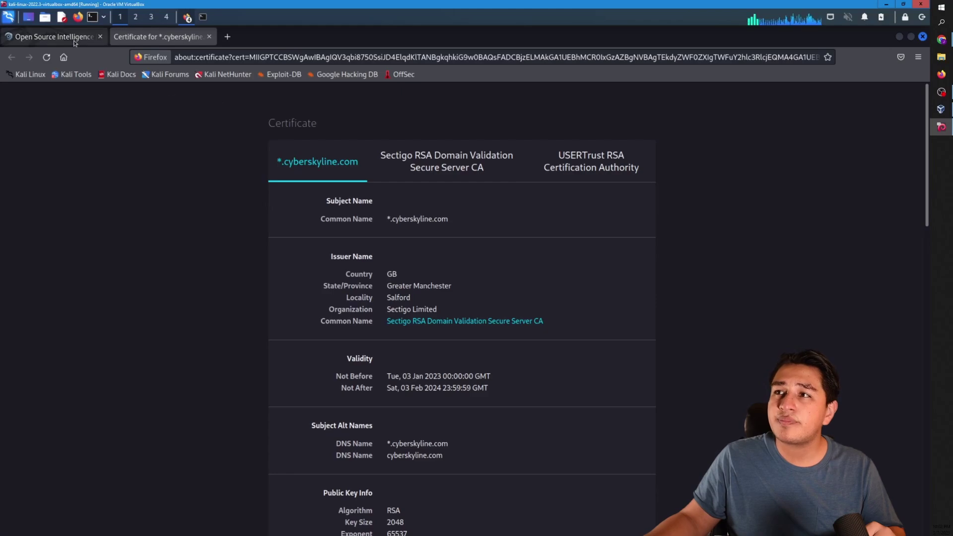
# Copy the issuer organization 'Sectigo Limited' from the certificate details tab
pyautogui.scroll(-4, 428, 265)
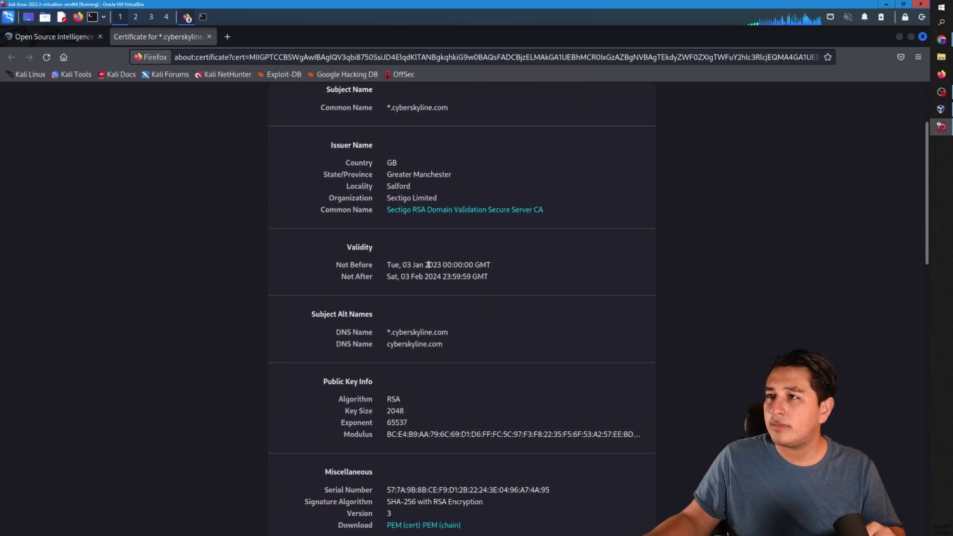
pyautogui.scroll(4, 428, 264)
pyautogui.click(60, 40)
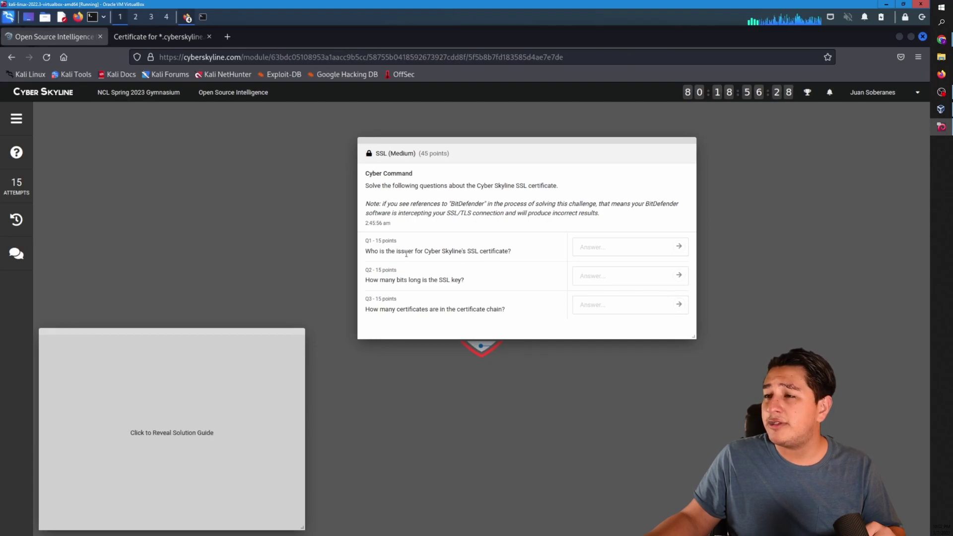
pyautogui.click(188, 40)
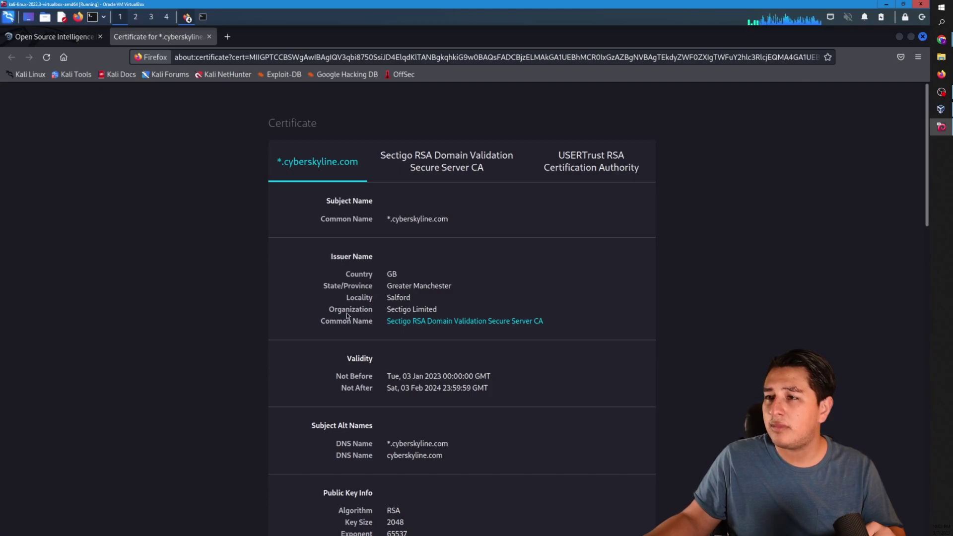
pyautogui.moveTo(387, 310); pyautogui.dragTo(405, 310)
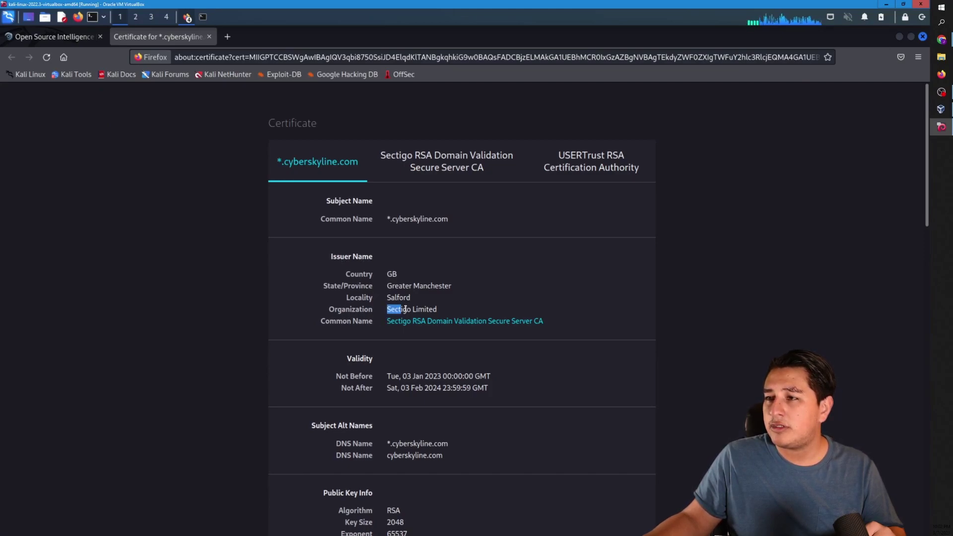
pyautogui.rightClick(434, 309)
pyautogui.click(451, 315)
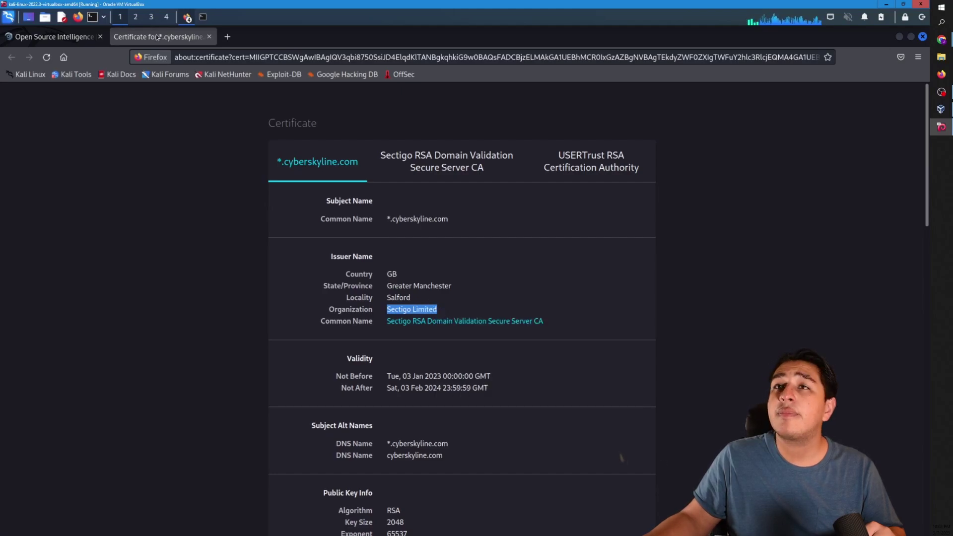
# Paste 'Sectigo Limited' into the Q1 answer field and submit it
pyautogui.click(71, 38)
pyautogui.click(601, 247)
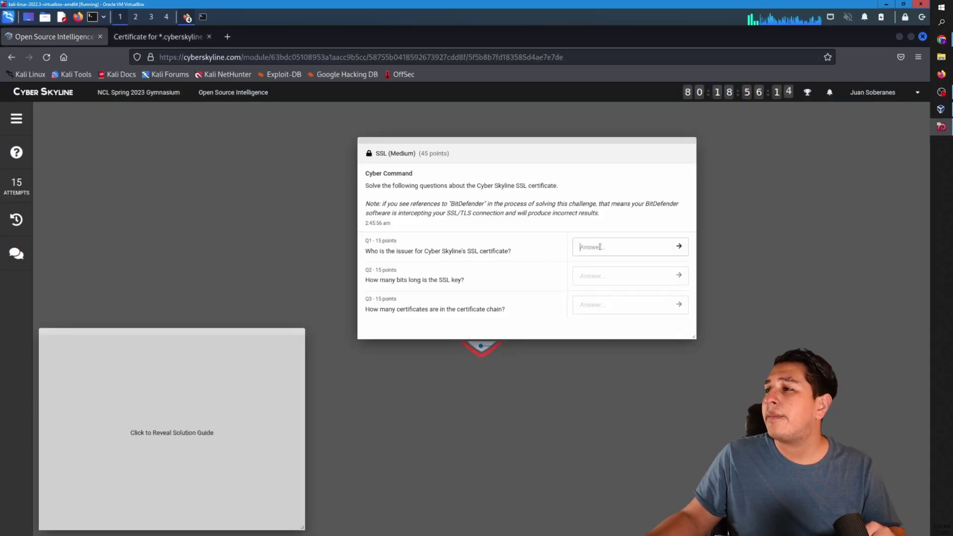
pyautogui.rightClick(602, 248)
pyautogui.click(623, 308)
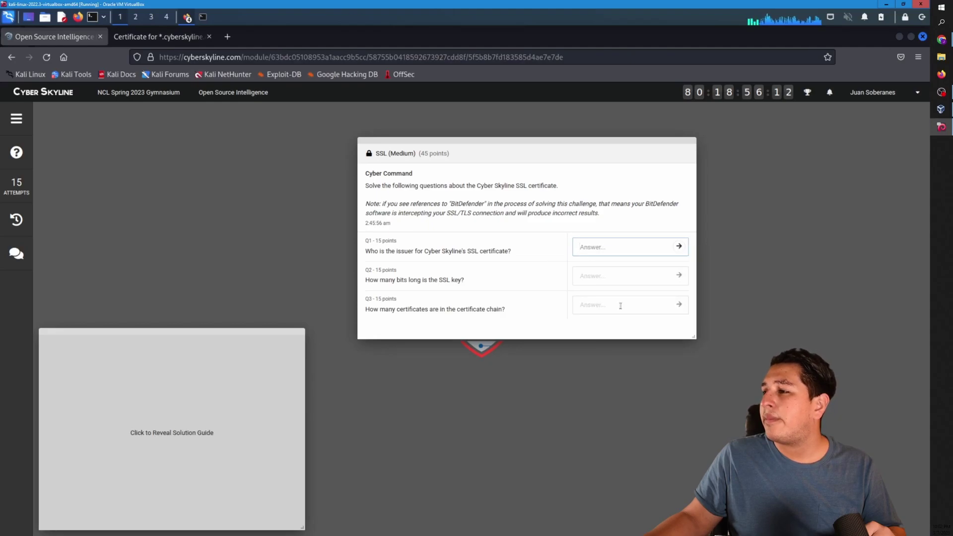
pyautogui.click(679, 247)
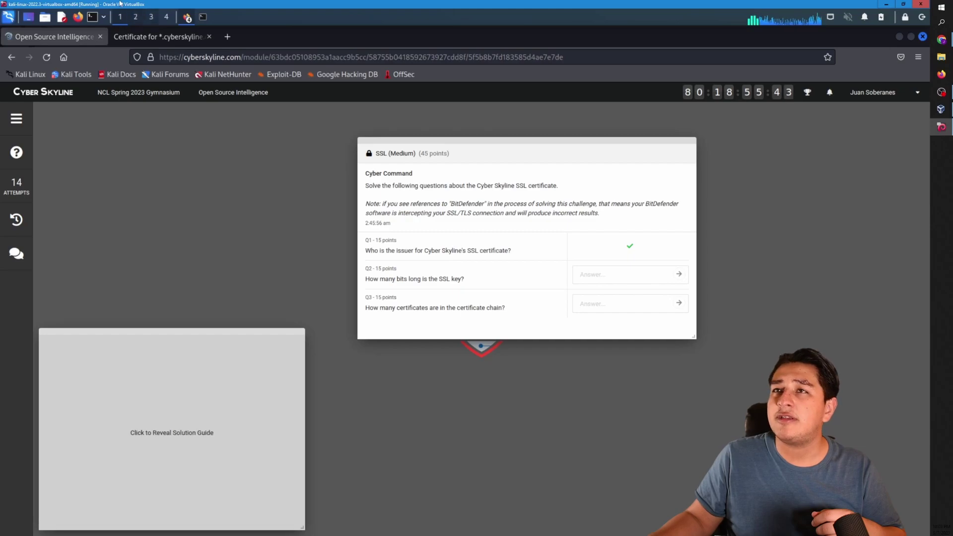
# Copy the certificate's Key Size value 2048 from the certificate details tab
pyautogui.click(169, 39)
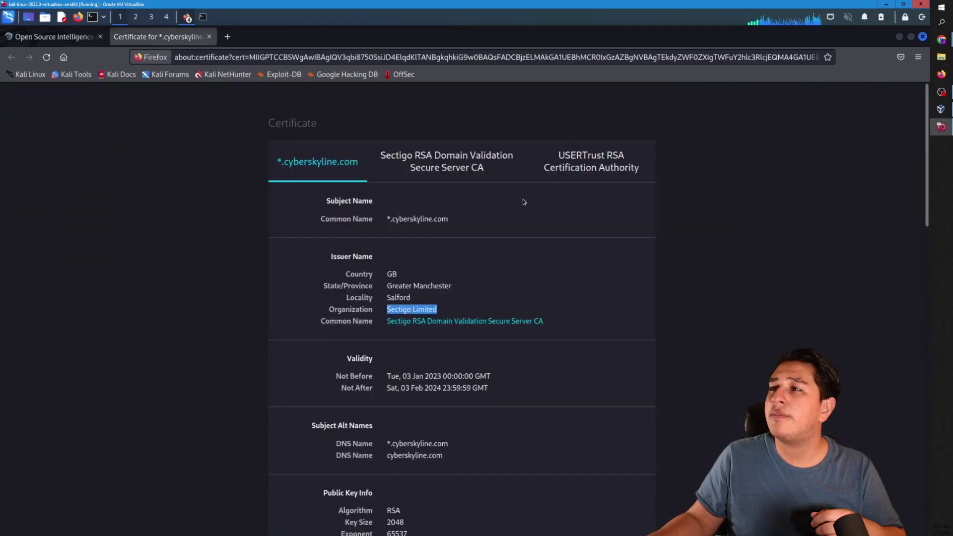
pyautogui.scroll(-5, 529, 264)
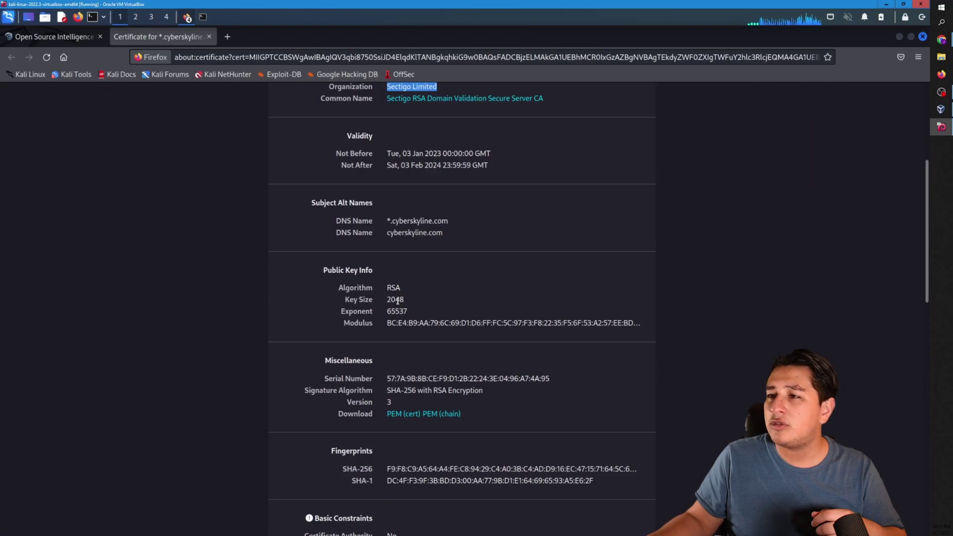
pyautogui.moveTo(387, 300); pyautogui.dragTo(397, 302)
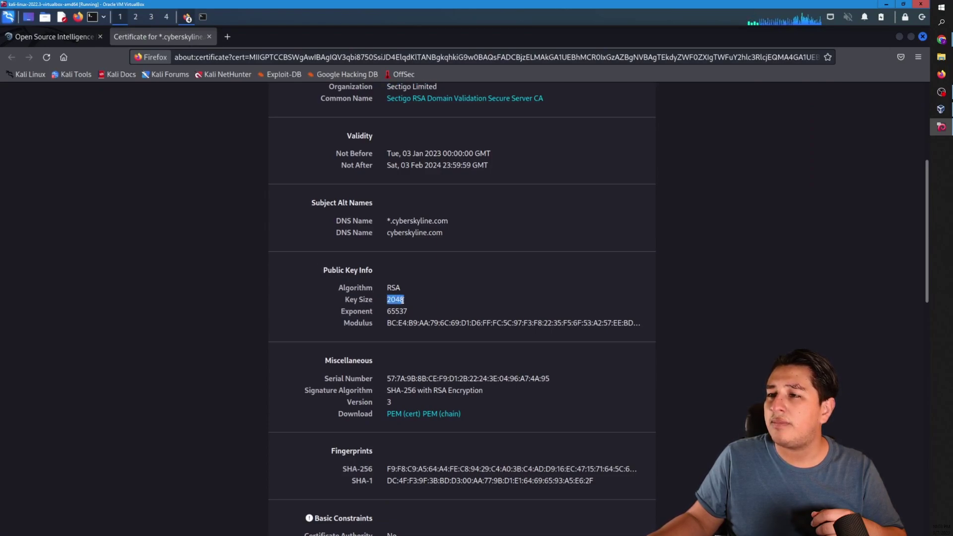
pyautogui.rightClick(402, 300)
pyautogui.click(412, 308)
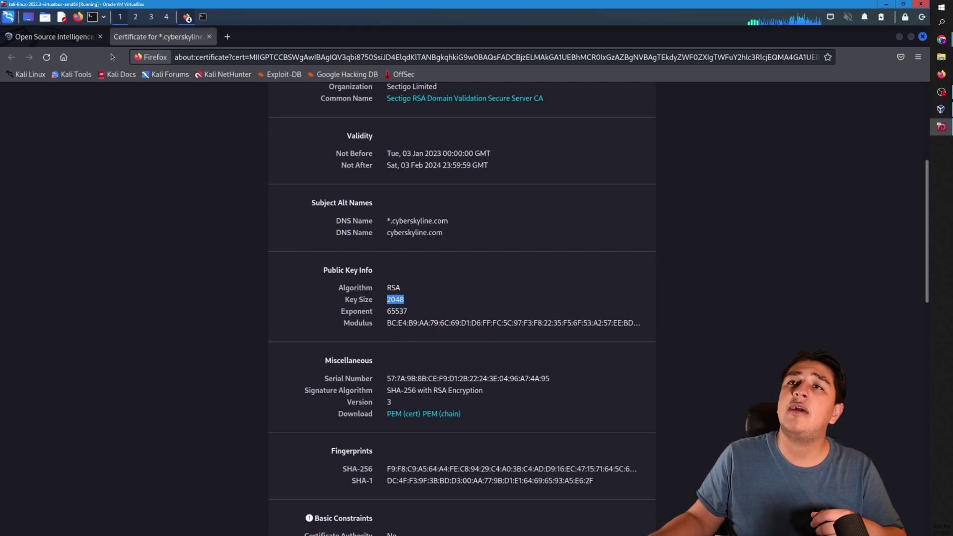
# Paste 2048 into the Q2 key-length answer field and submit it
pyautogui.click(78, 39)
pyautogui.click(622, 272)
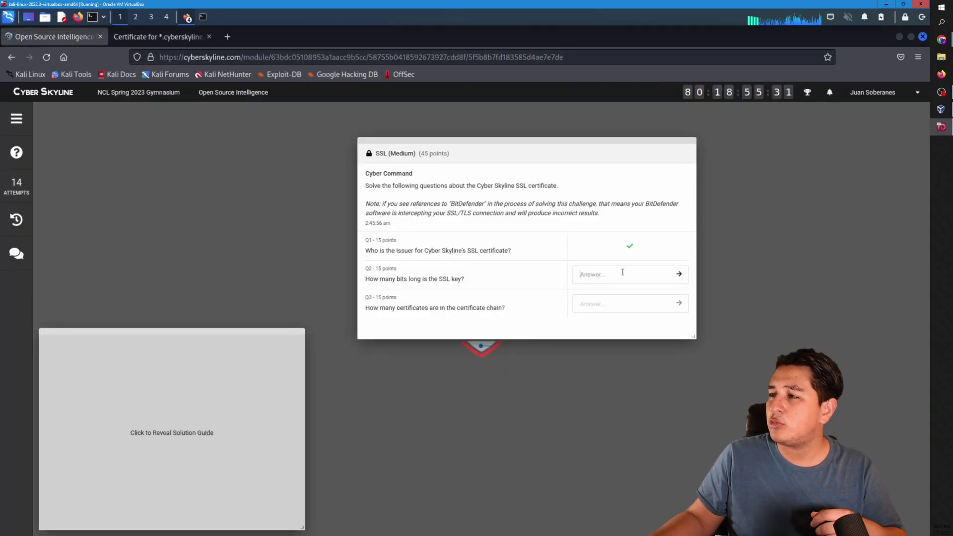
pyautogui.rightClick(622, 272)
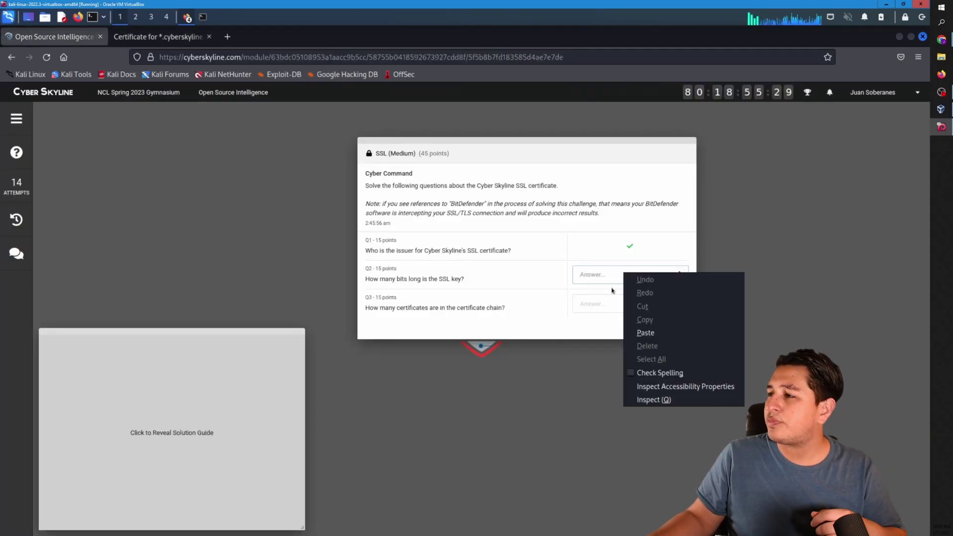
pyautogui.click(638, 334)
pyautogui.click(677, 274)
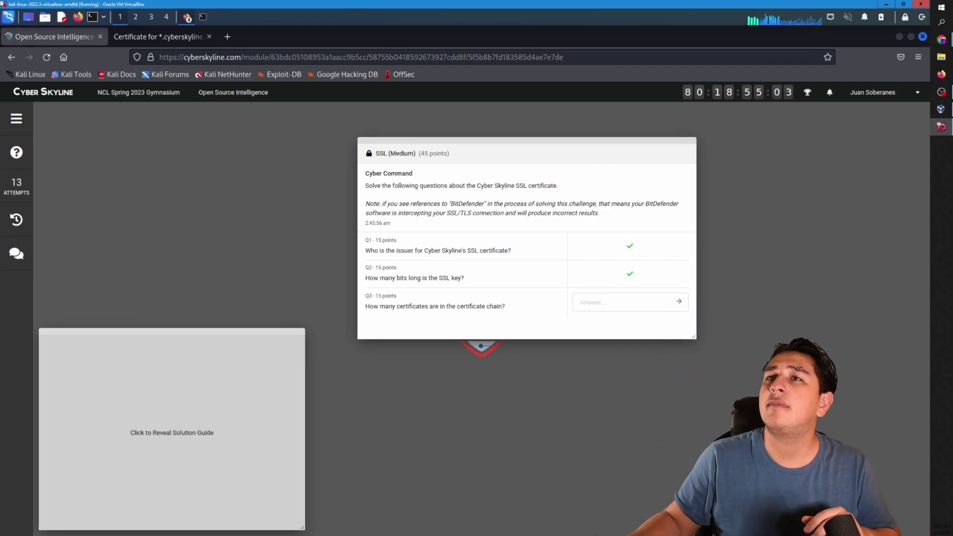
pyautogui.click(159, 37)
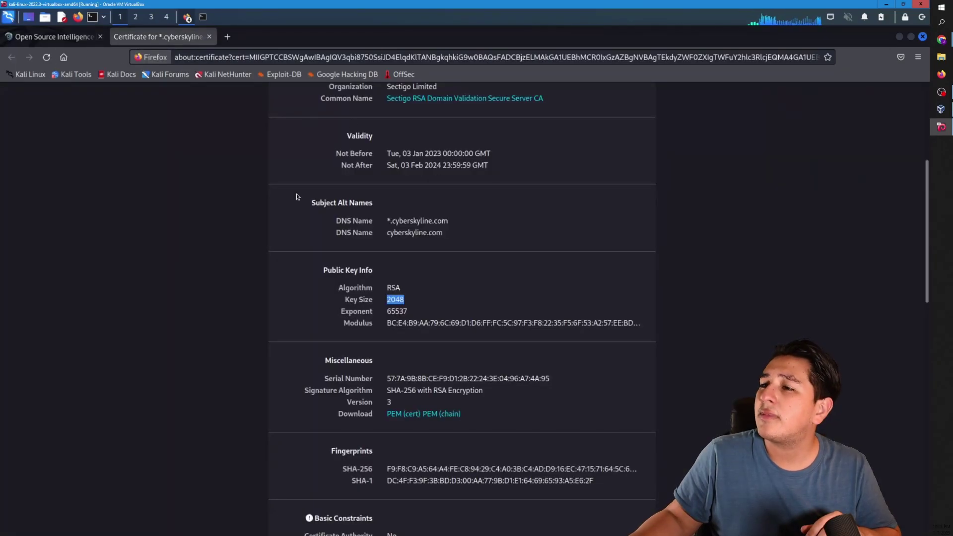
pyautogui.scroll(-10, 347, 223)
pyautogui.scroll(15, 406, 254)
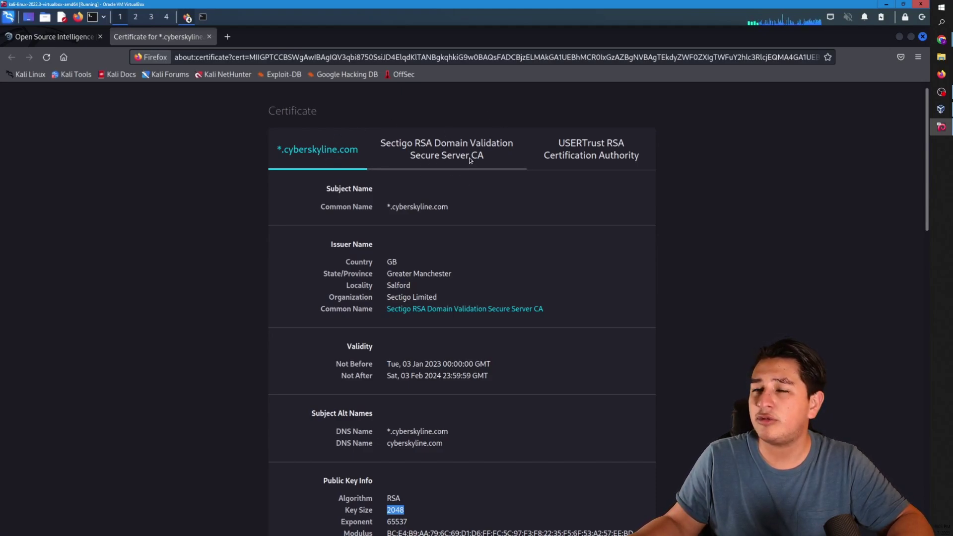
pyautogui.click(417, 149)
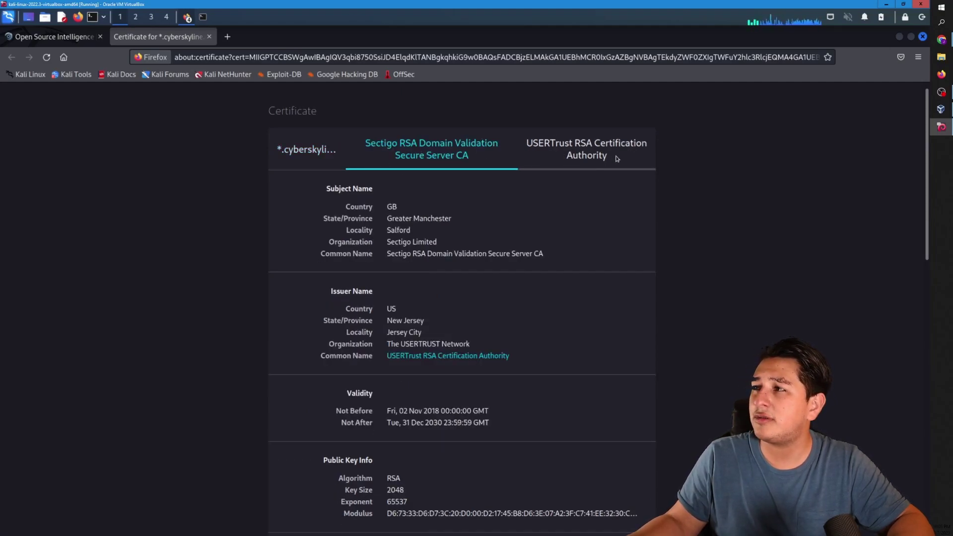
pyautogui.click(597, 152)
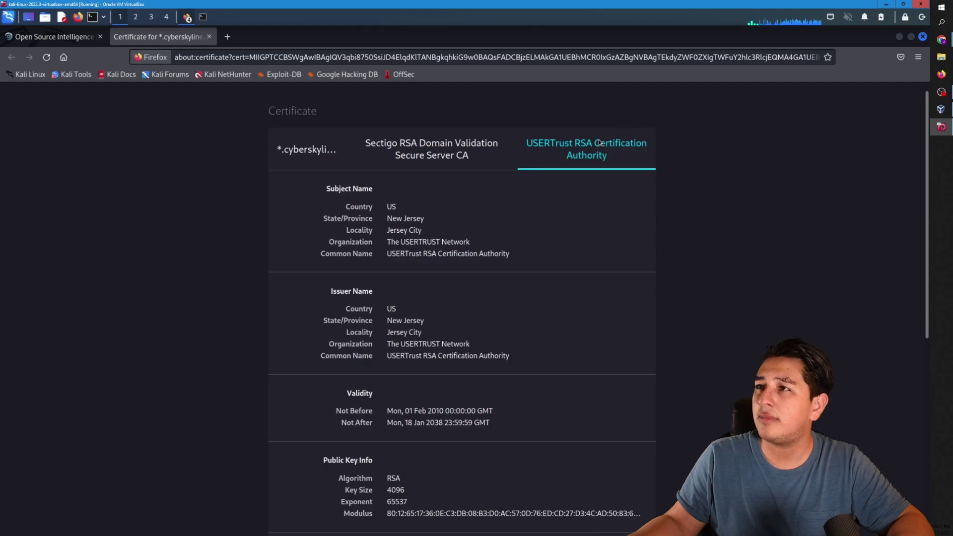
pyautogui.click(463, 163)
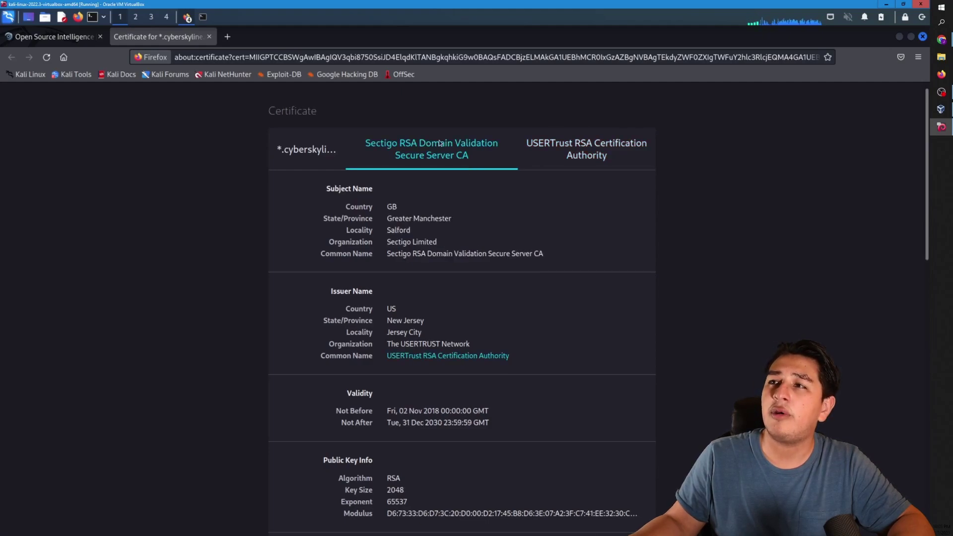
pyautogui.click(305, 151)
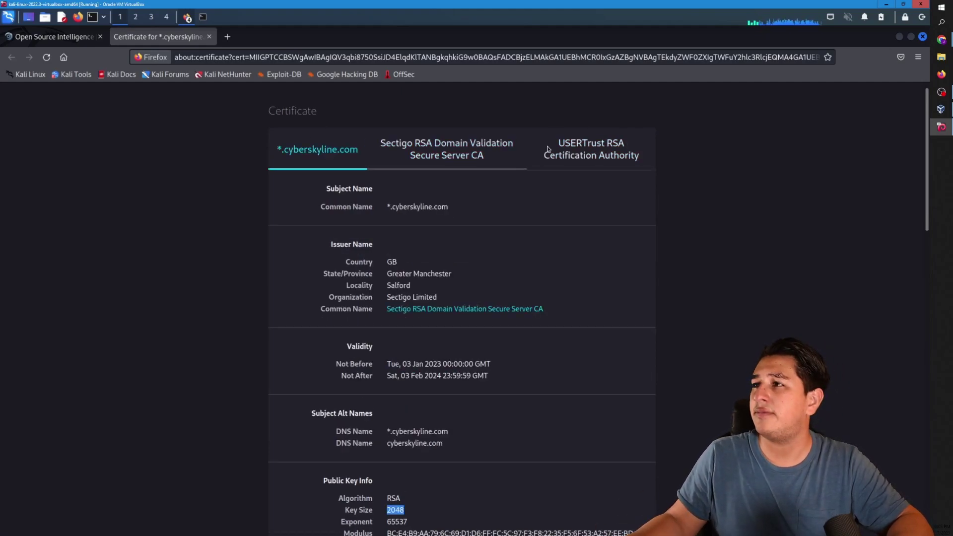
# Enter 3 as the Q3 certificate-chain answer using the number pad and submit it
pyautogui.click(71, 39)
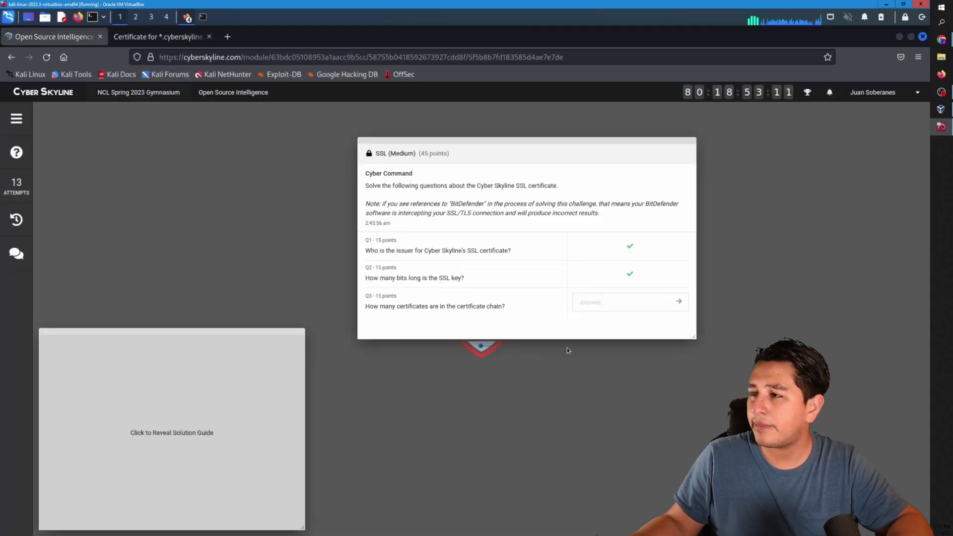
pyautogui.click(611, 299)
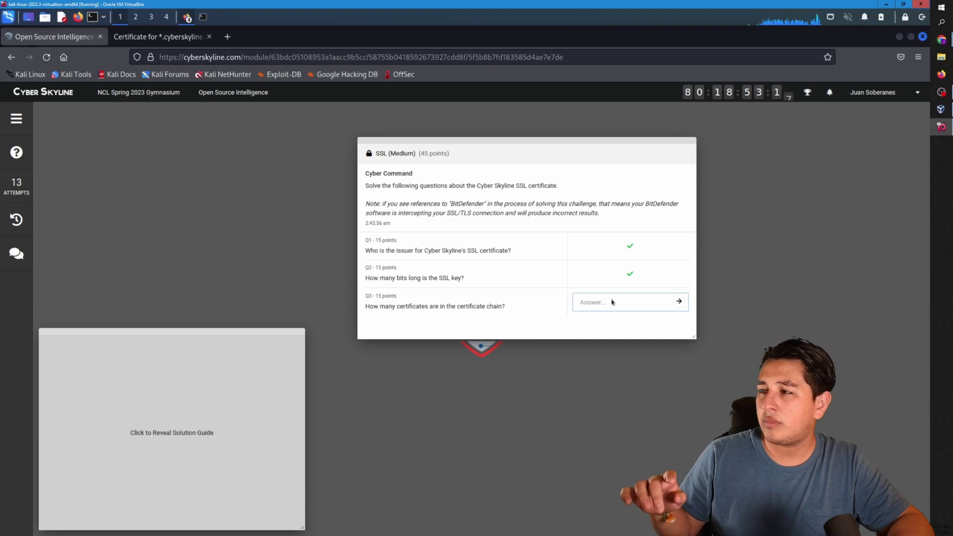
pyautogui.press('Return')
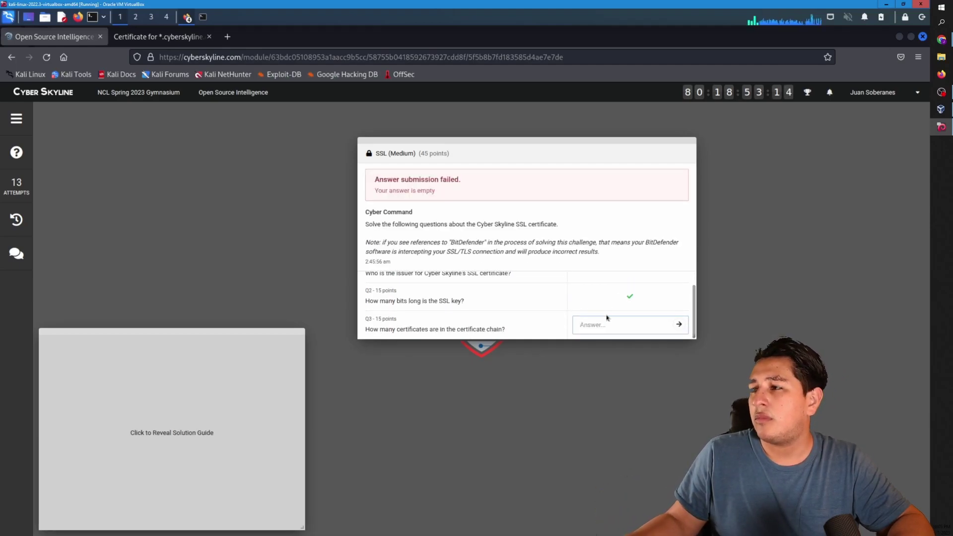
pyautogui.press('Num_Lock')
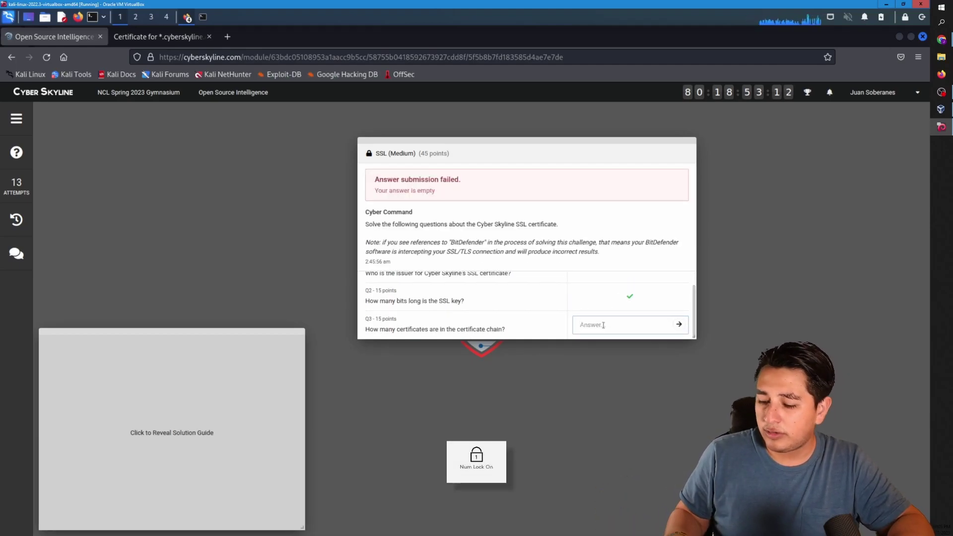
pyautogui.write('3')
pyautogui.press('Return')
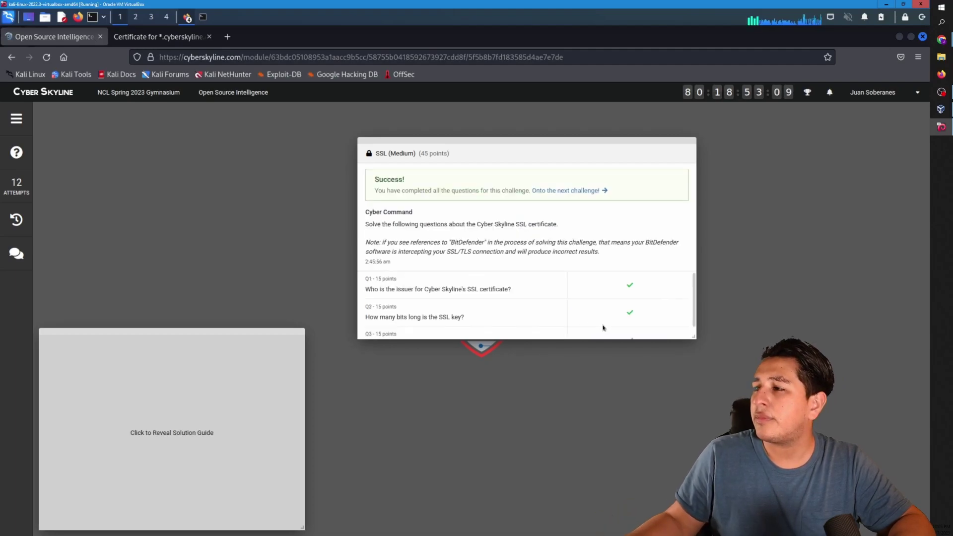